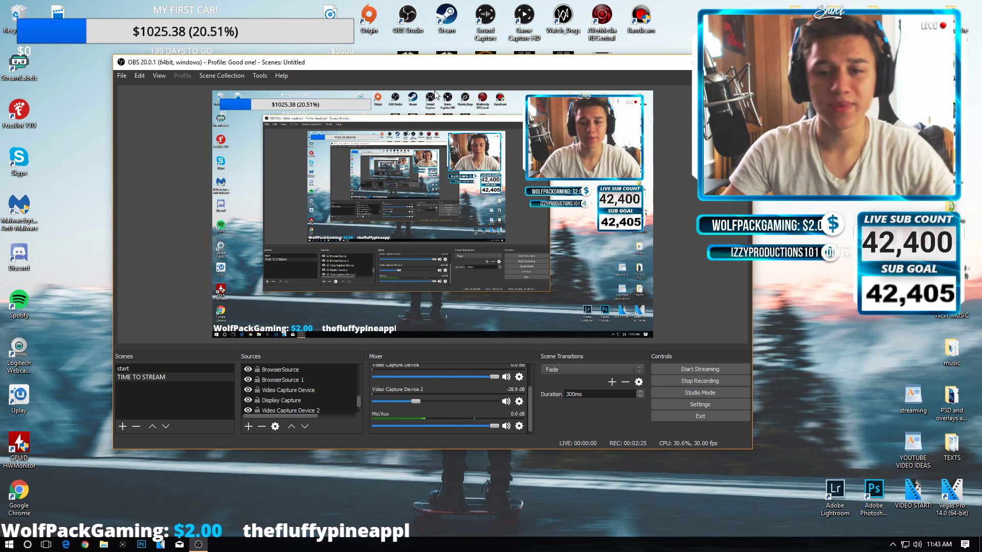
Maximize OBS and open File > Settings, moving from the Stream page to the Output page
double_click(583, 63)
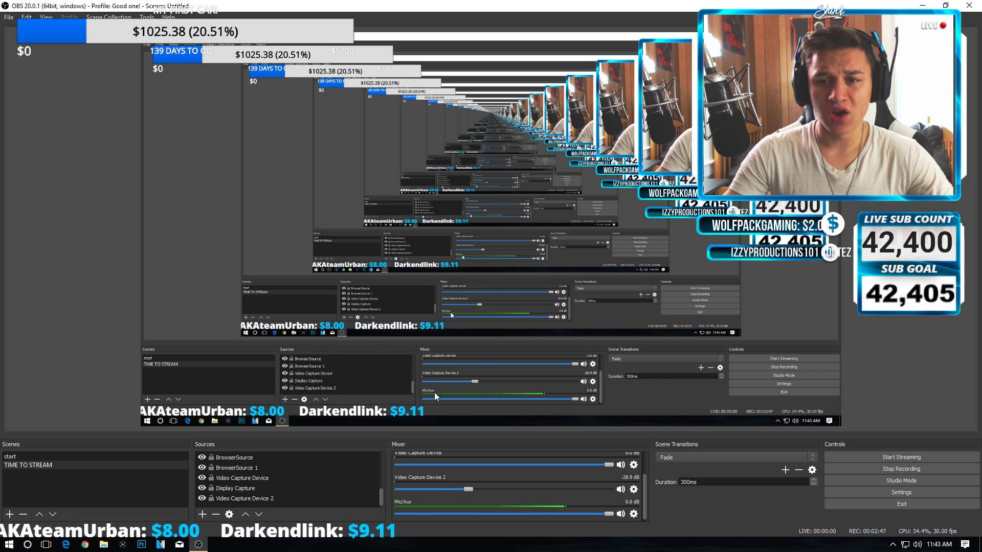
left_click(8, 17)
left_click(31, 54)
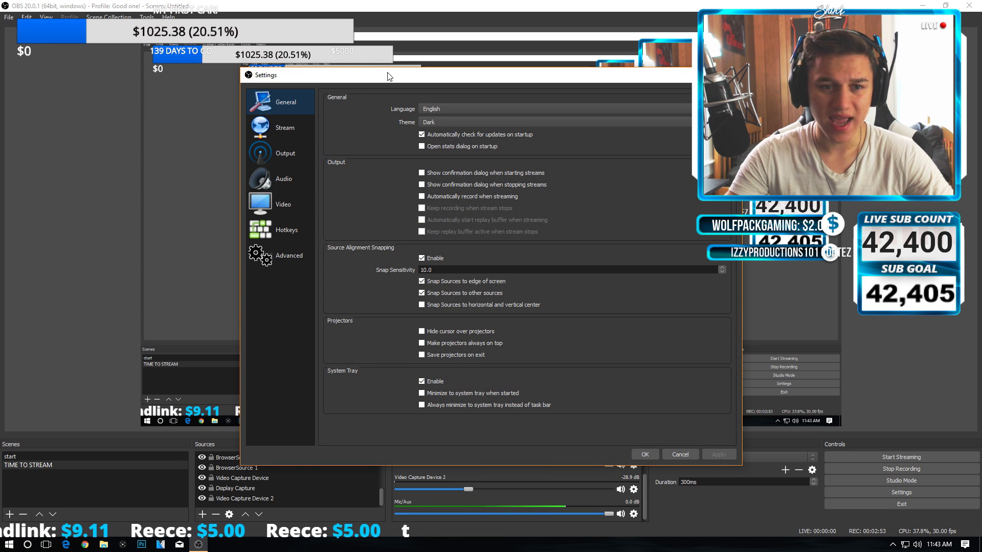
left_click_drag(390, 79, 317, 39)
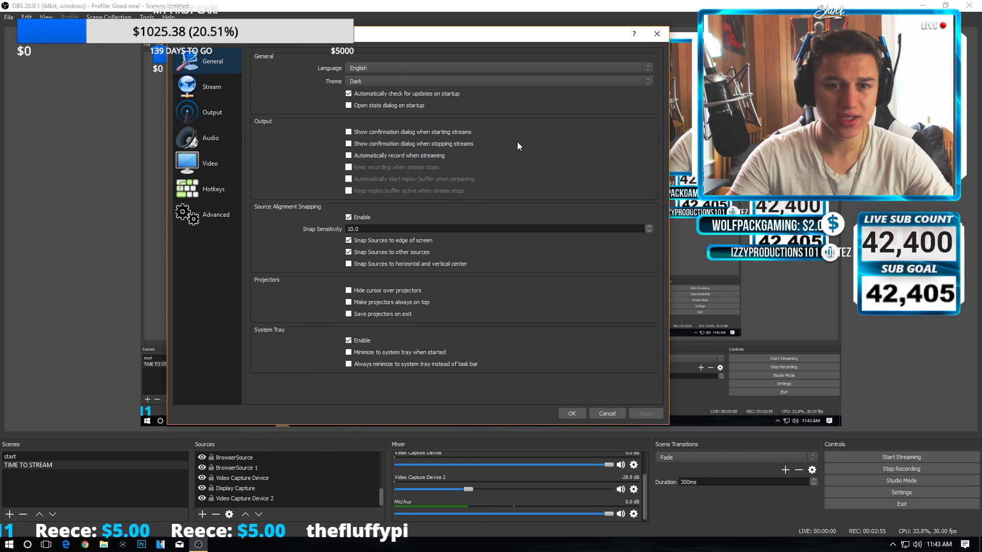
left_click(217, 88)
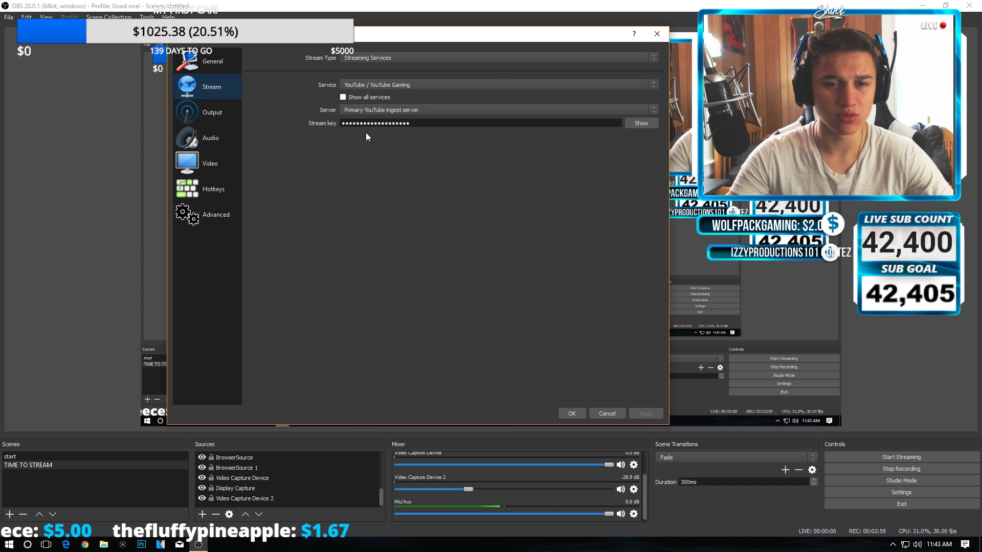
left_click(216, 117)
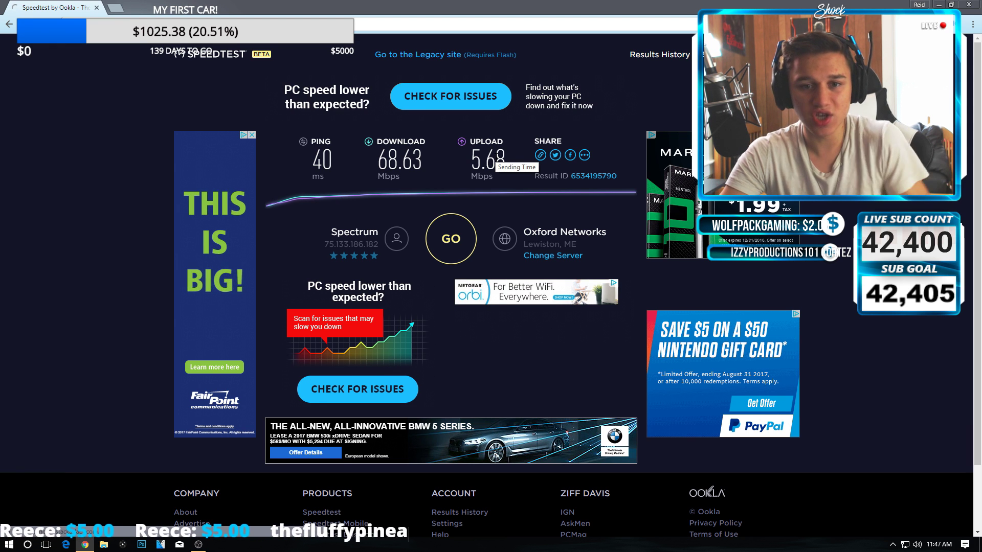
Select the 5.68 Mbps upload figure in the Speedtest results
triple_click(499, 163)
right_click(499, 163)
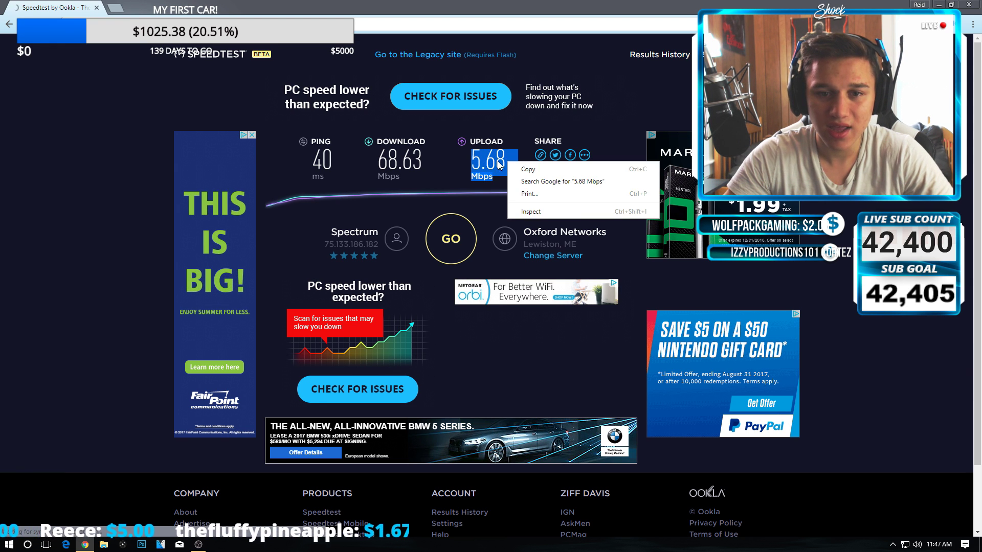
left_click(499, 163)
double_click(491, 161)
right_click(495, 162)
left_click(509, 171)
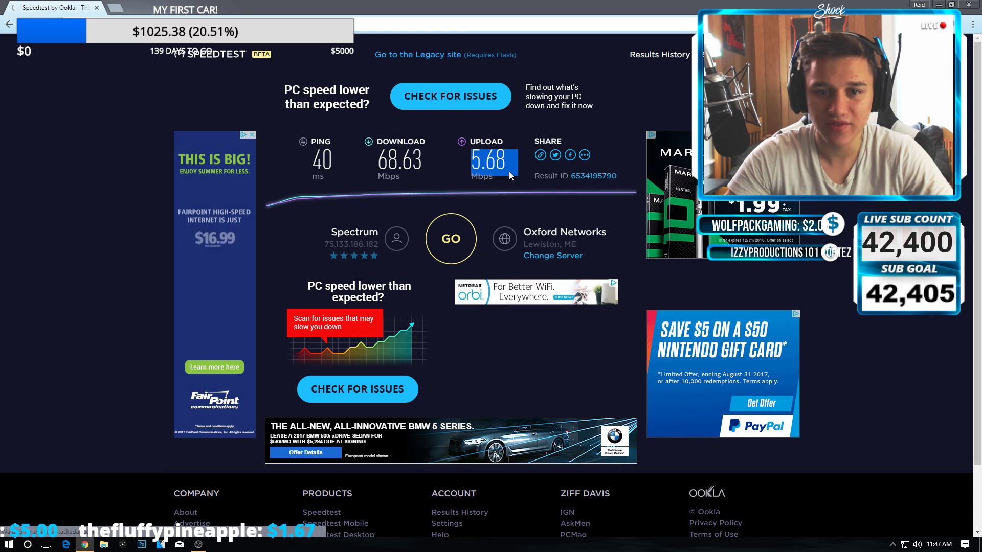
left_click(464, 156)
Write the upload speed as 5680 in a new tab, then minimize Chrome
left_click(115, 8)
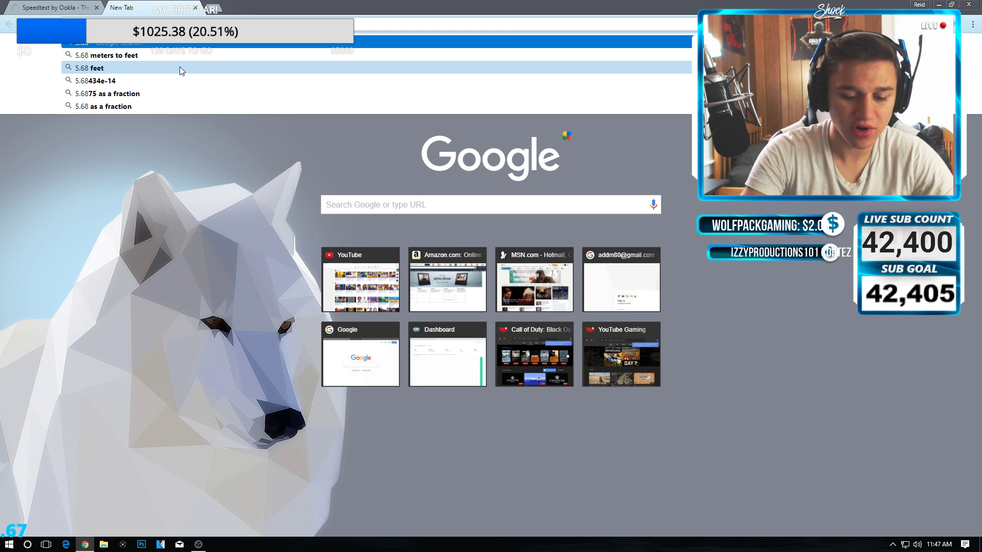
type("50.68")
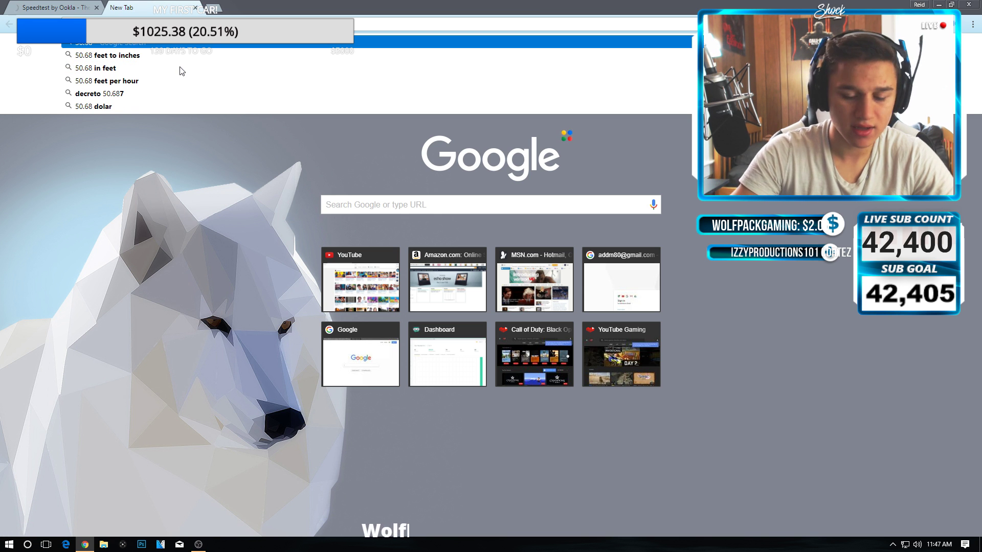
key("Delete")
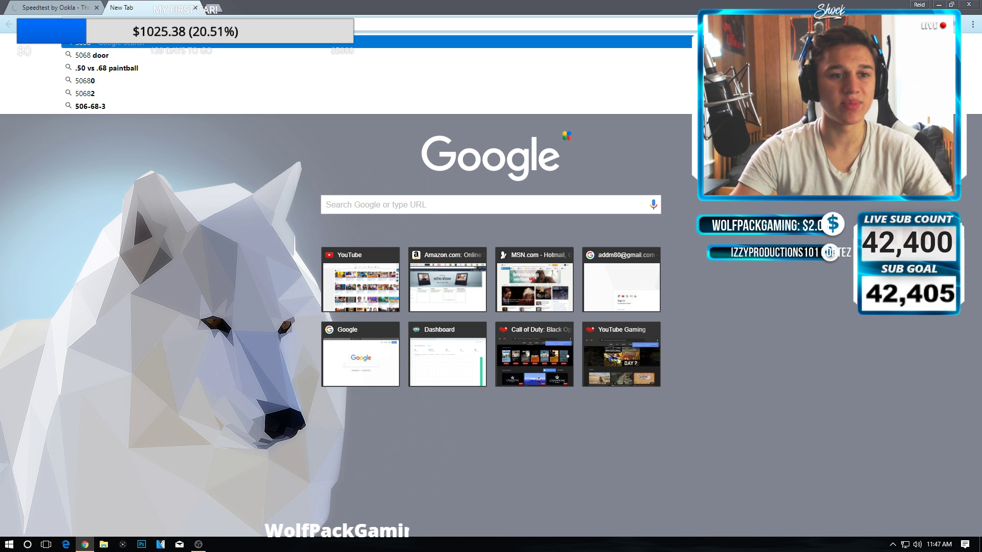
key("BackSpace")
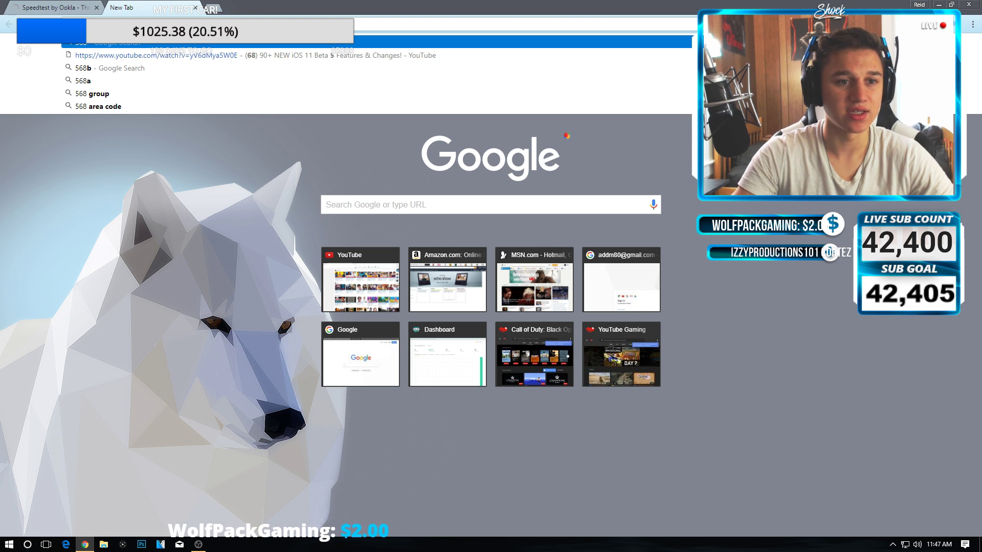
type("0")
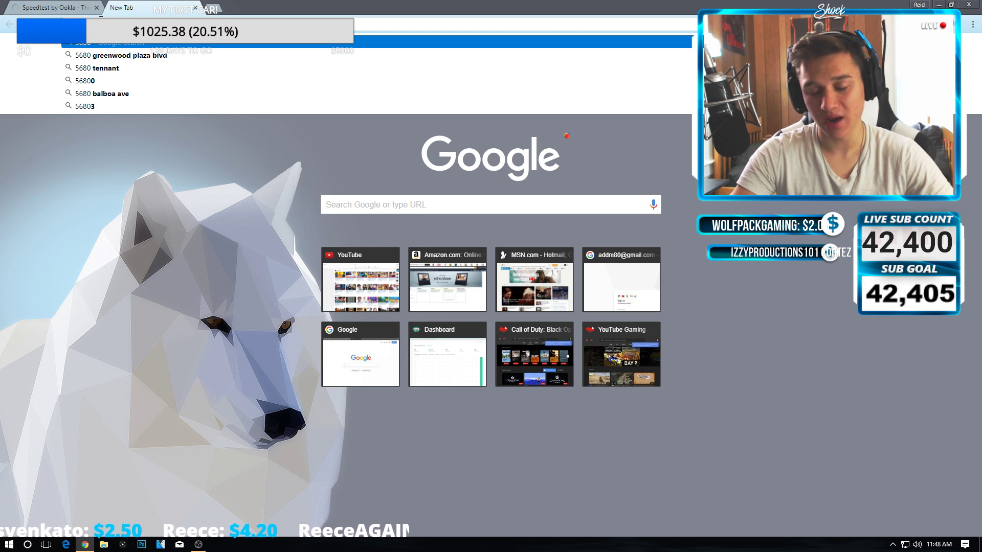
left_click(82, 8)
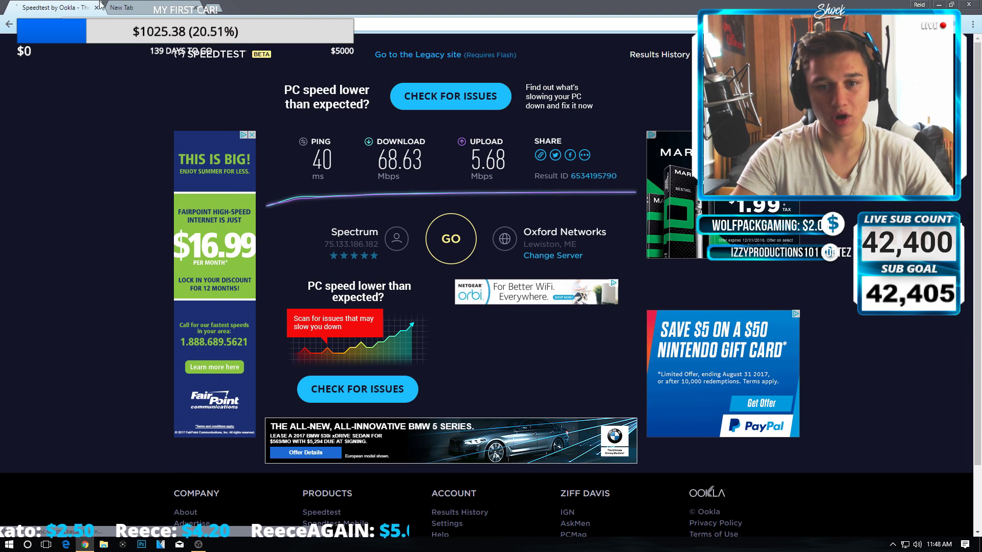
left_click(162, 4)
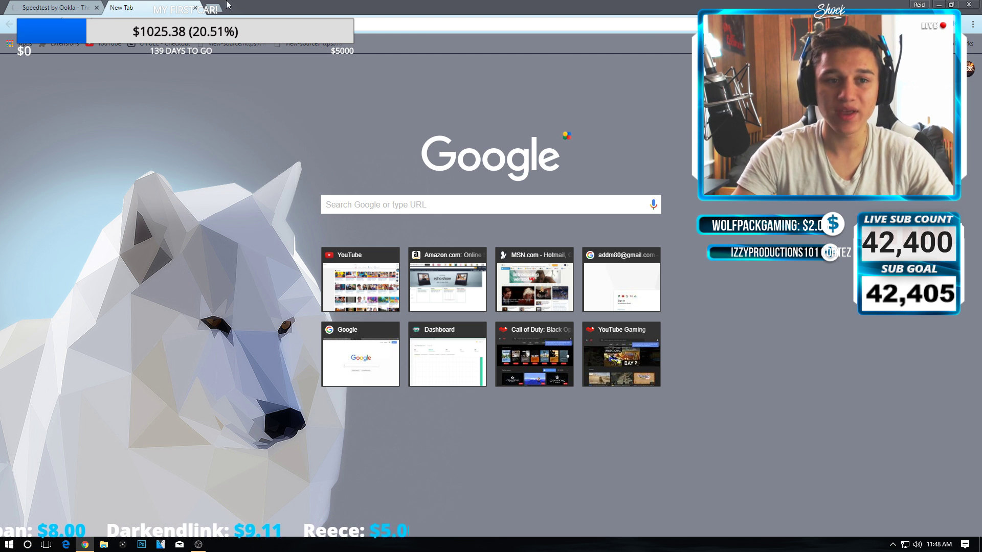
left_click(938, 4)
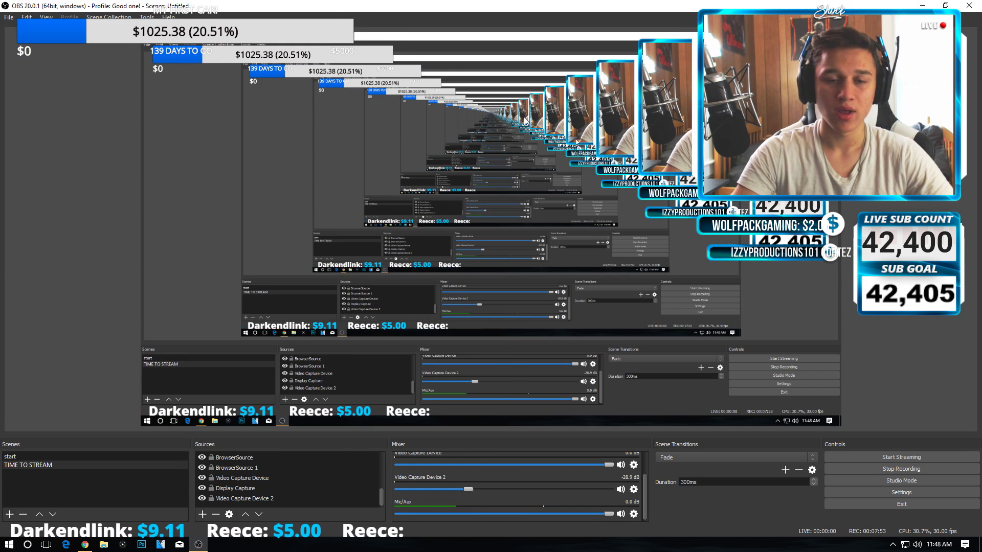
Reopen OBS Settings on the Output page
left_click(9, 17)
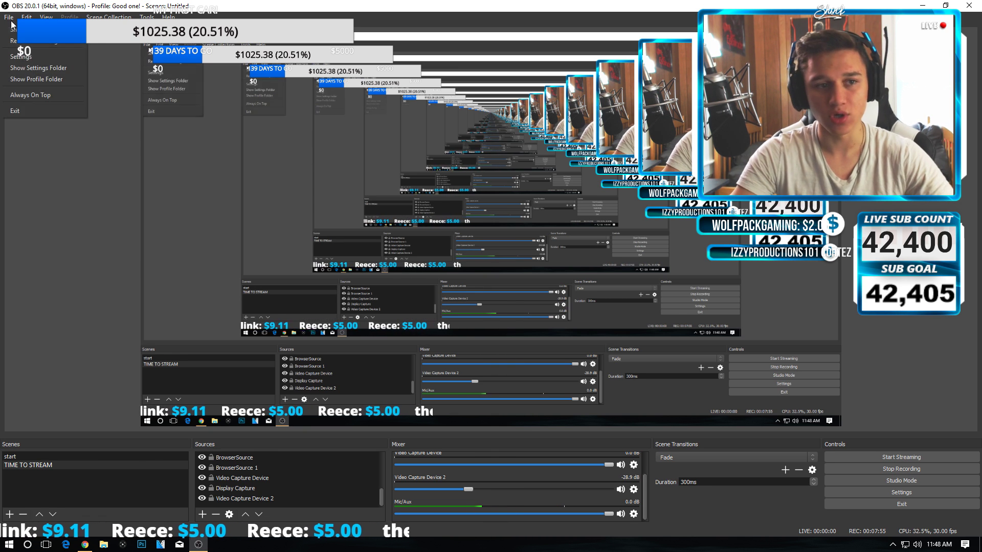
left_click(19, 55)
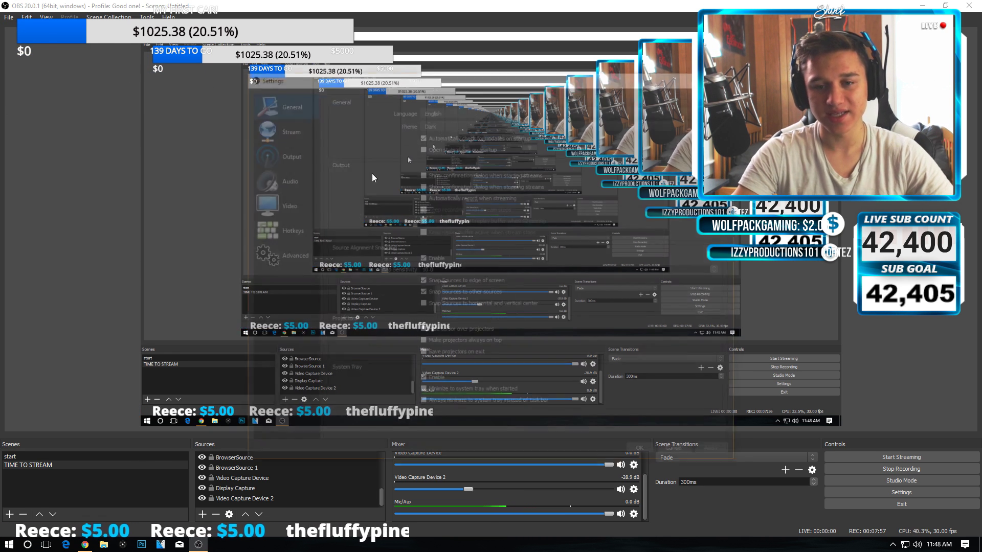
left_click(279, 128)
left_click(287, 154)
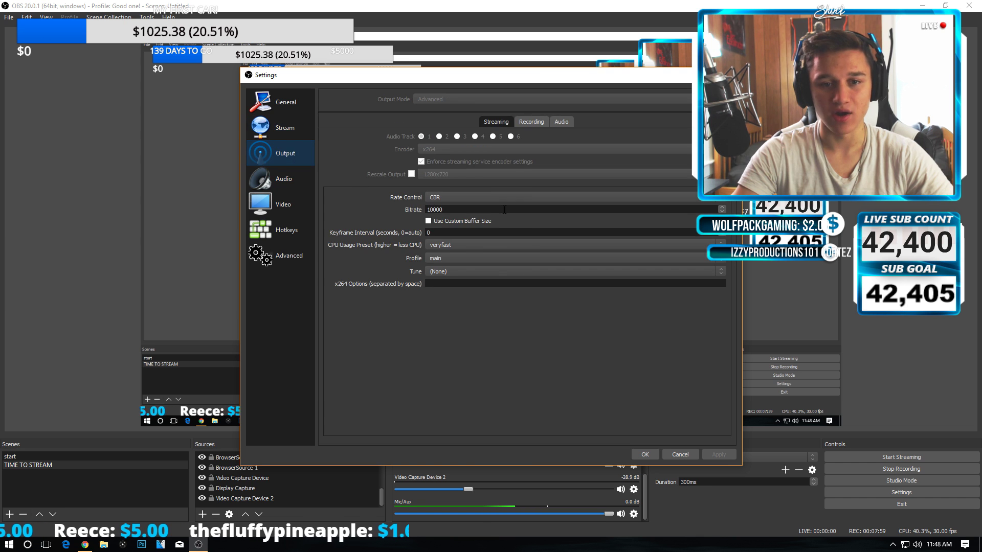
Replace the 10000 streaming bitrate with 4000
double_click(504, 210)
type("35")
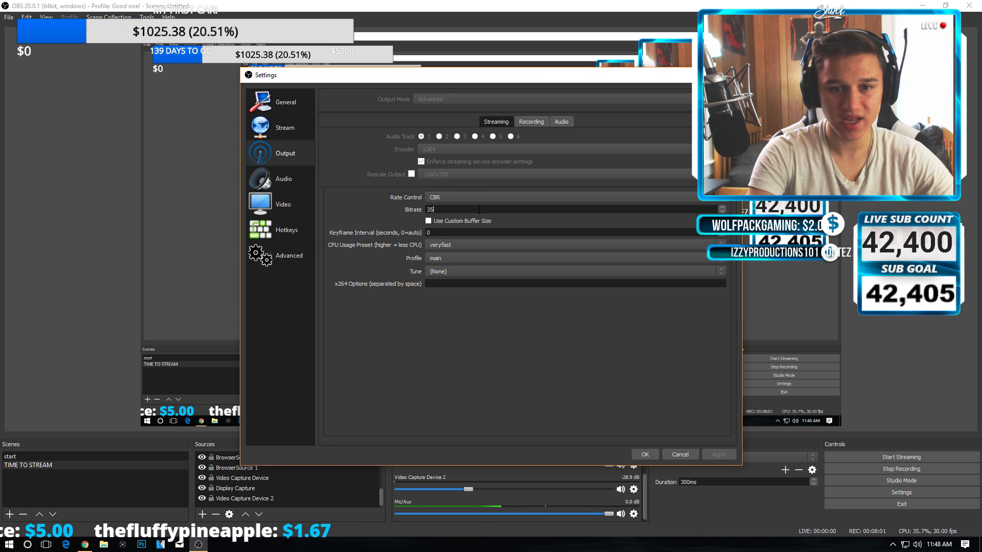
key("BackSpace")
key("BackSpace")
type("4")
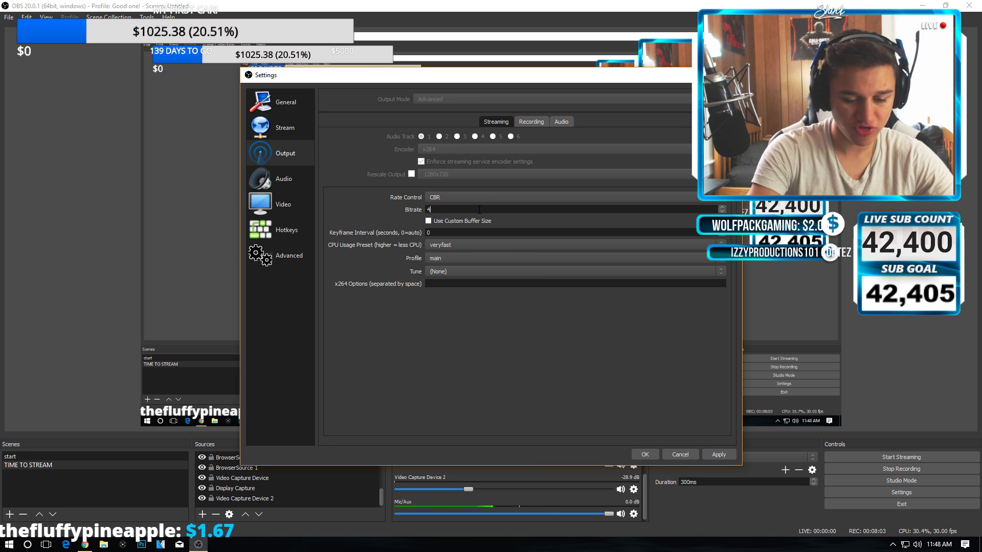
type("0000")
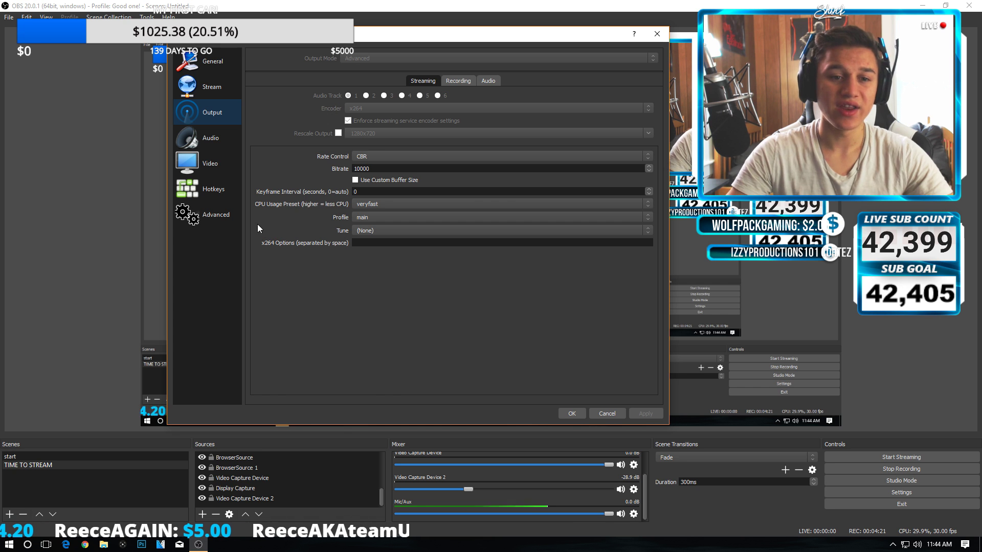
Leave the CPU Usage Preset at veryfast and switch to the Audio page
left_click(380, 204)
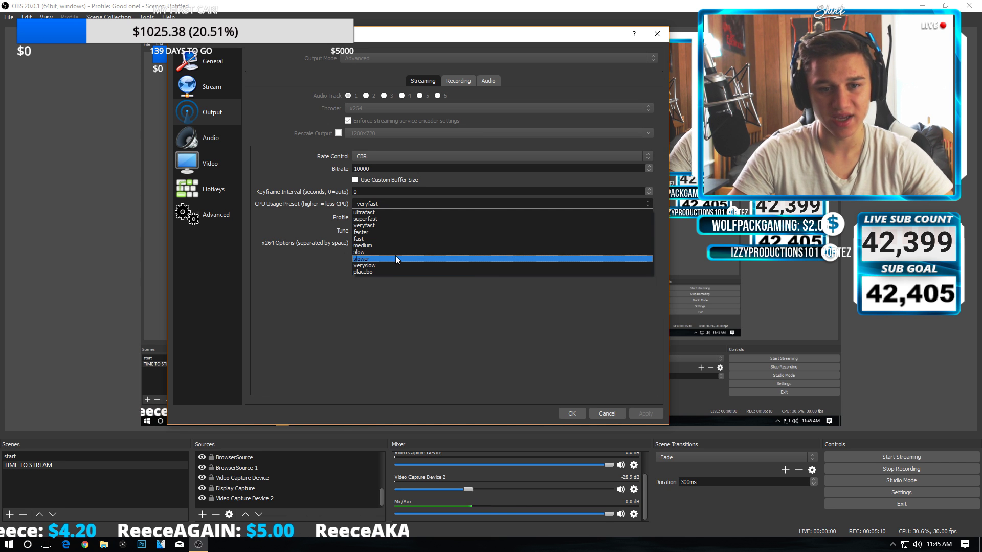
left_click(284, 311)
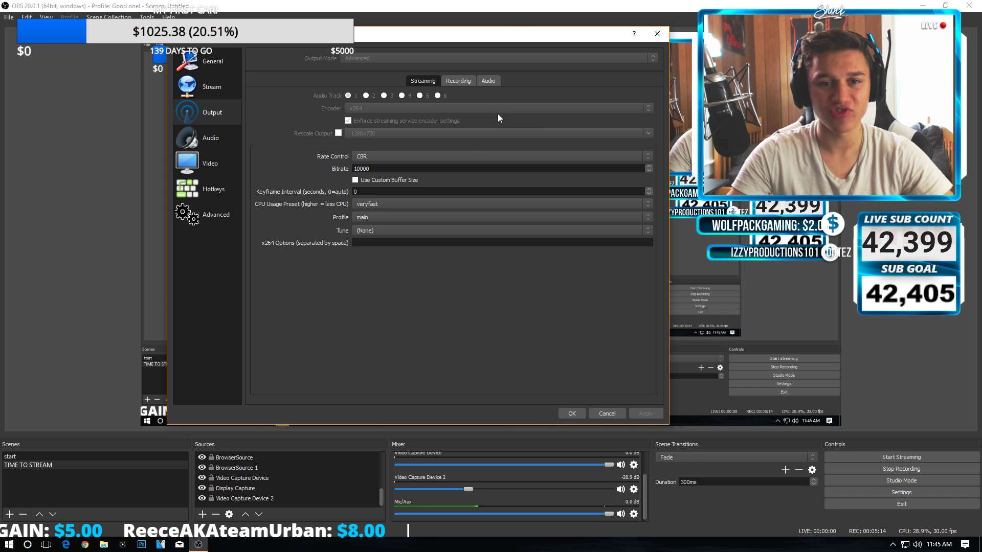
left_click(227, 140)
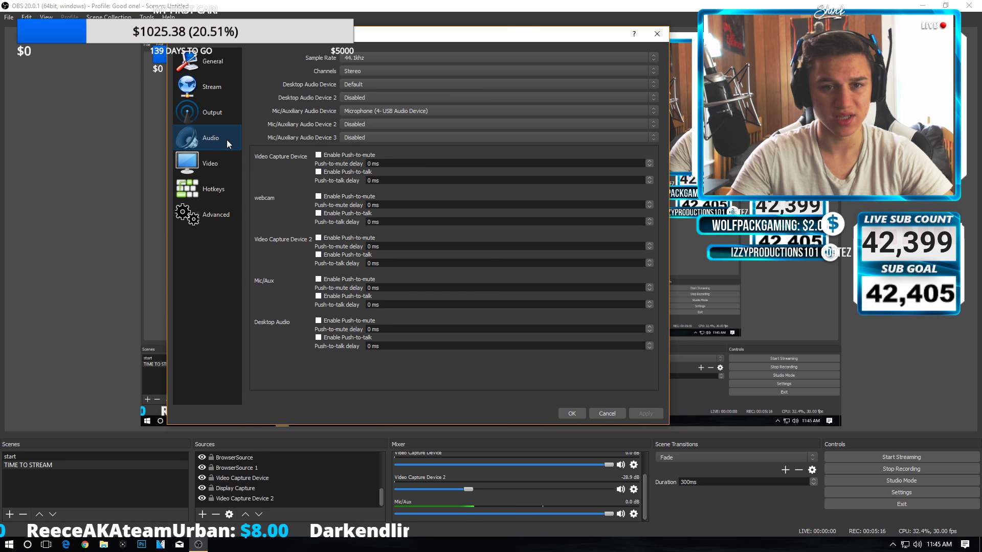
Review the Video page (1920x1080, 30 FPS), then view the Hotkeys page
left_click(207, 164)
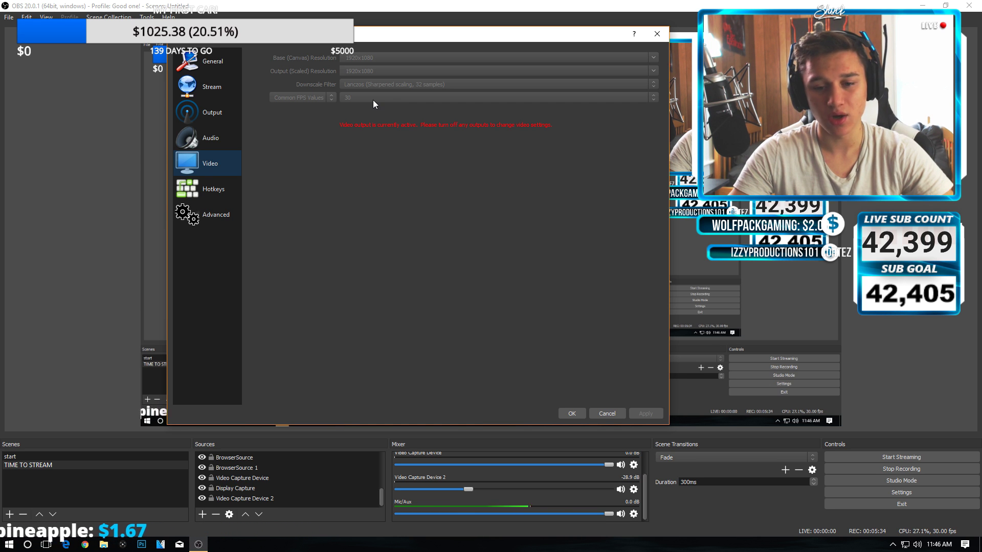
left_click(225, 187)
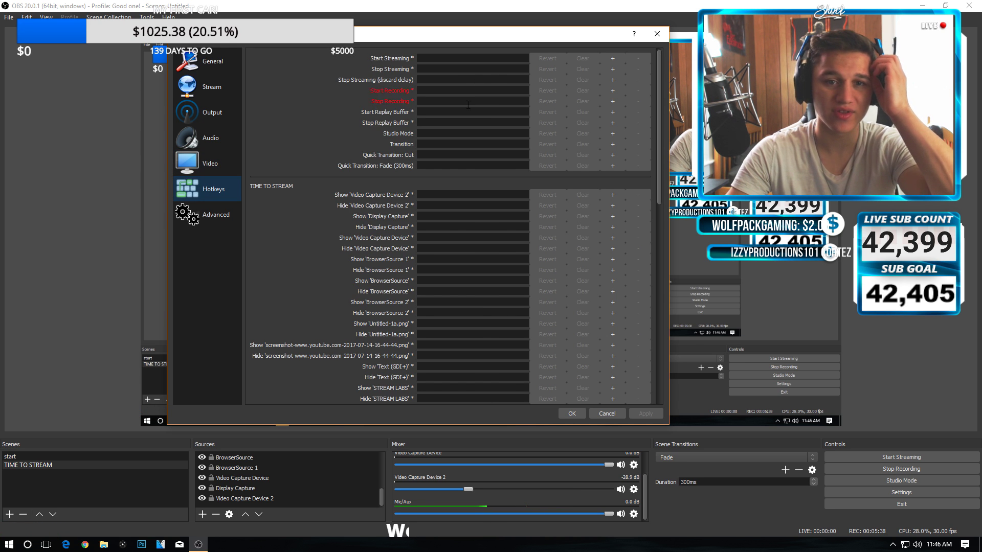
Keep Process Priority at Above Normal on the Advanced page and close Settings
left_click(225, 215)
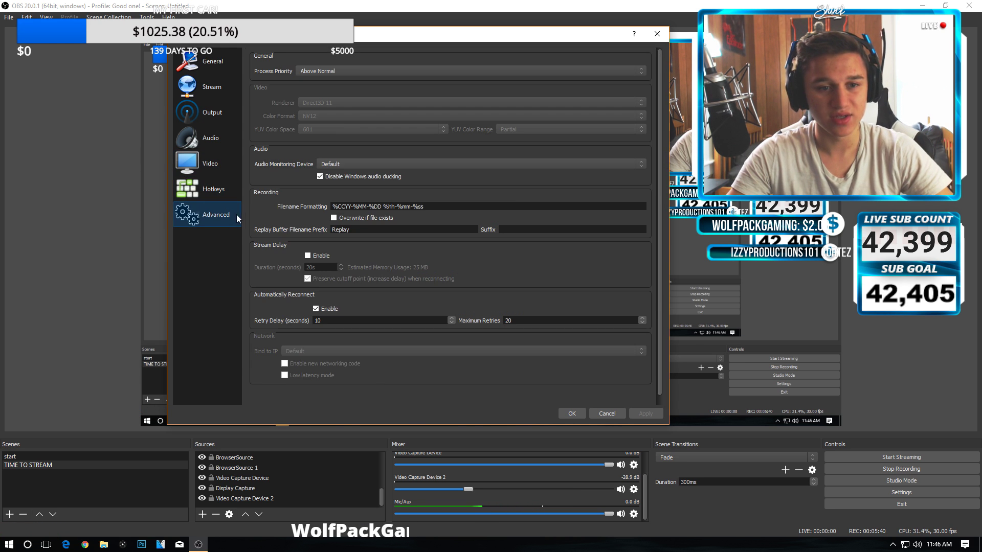
left_click(333, 73)
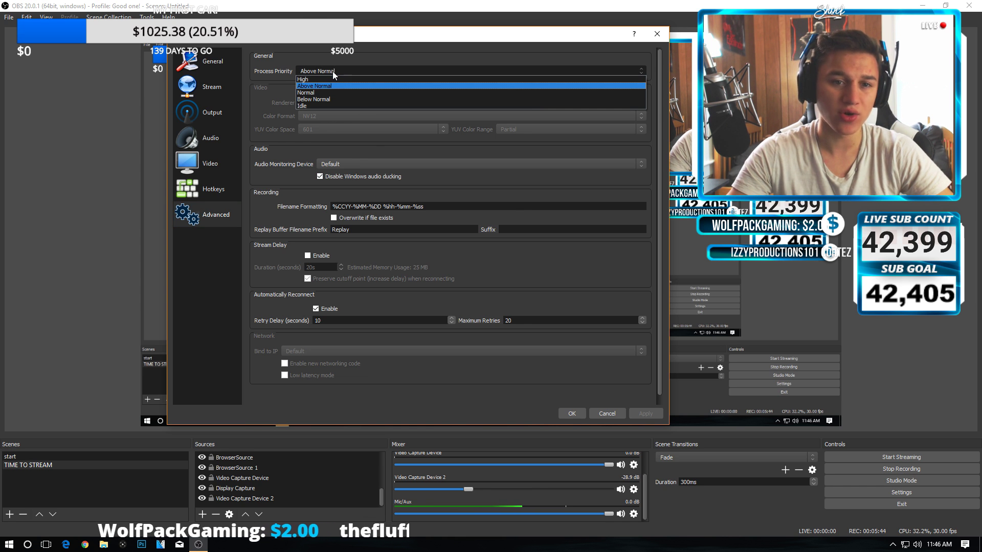
left_click(333, 86)
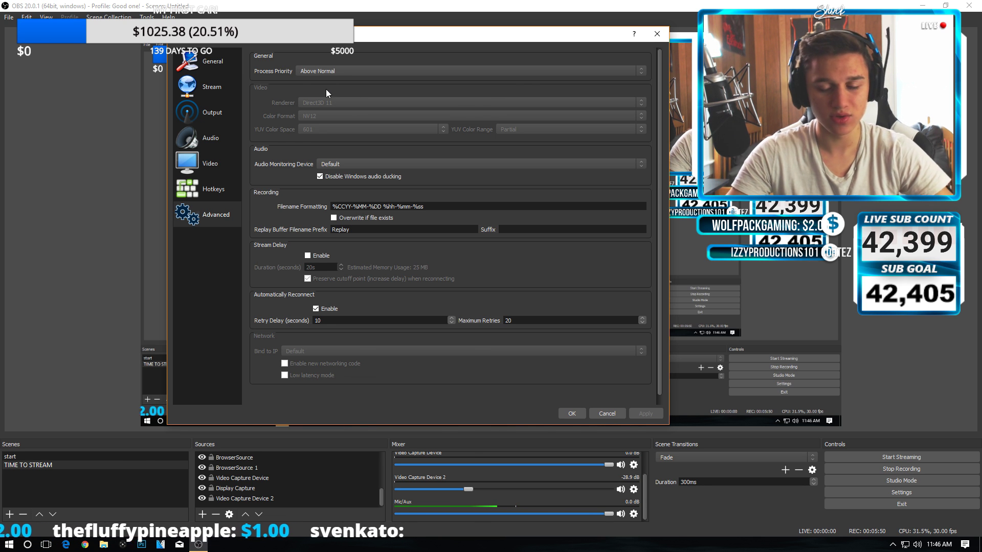
left_click(571, 413)
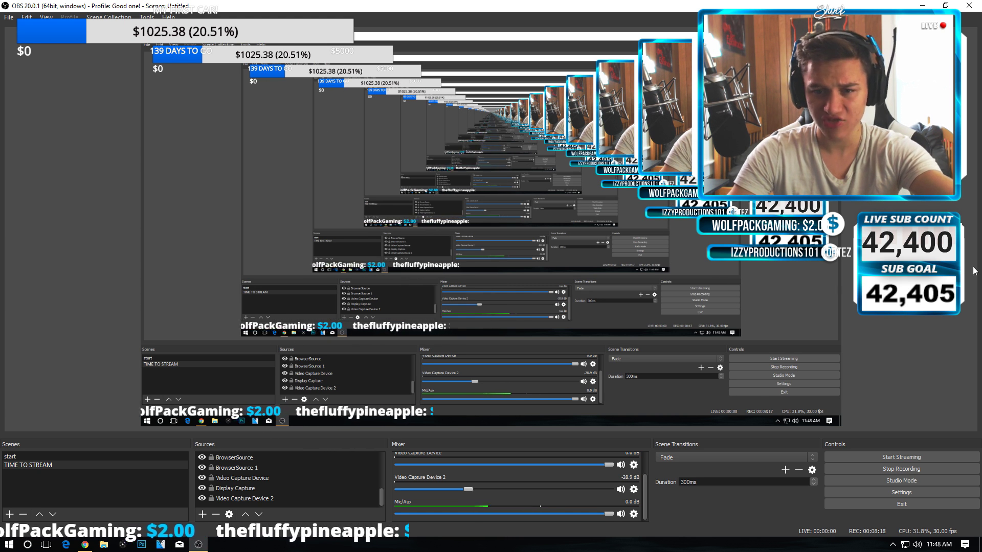
scroll(266, 481, "up", 5)
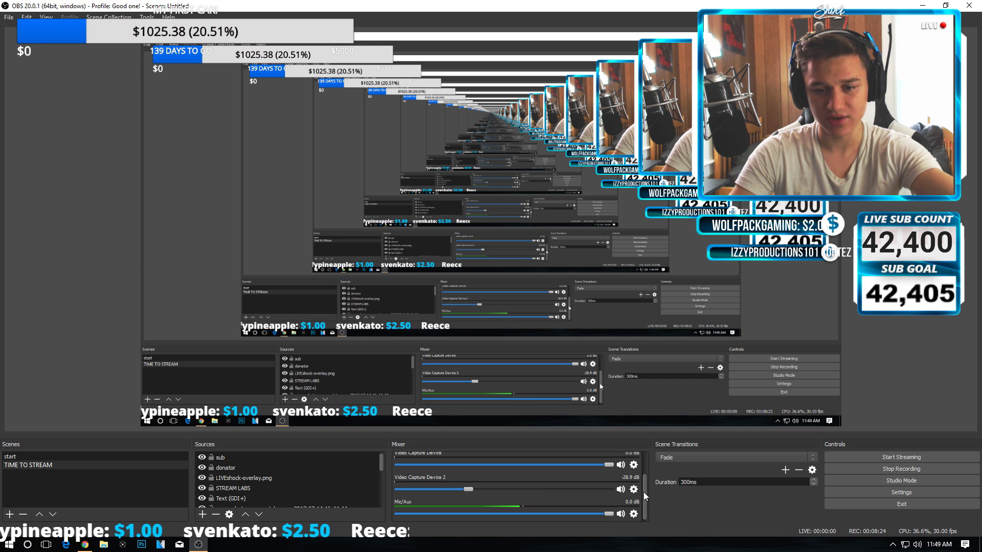
left_click_drag(643, 491, 643, 477)
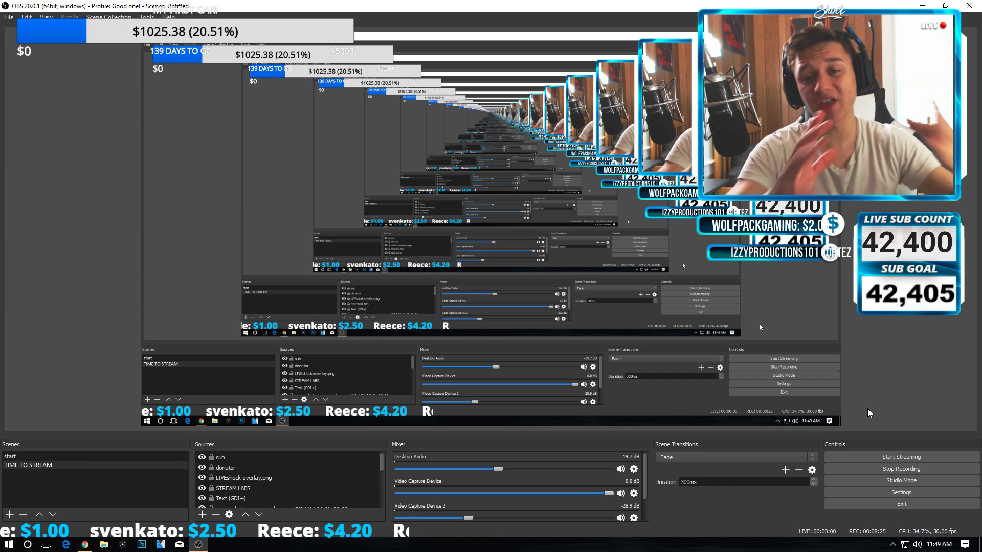